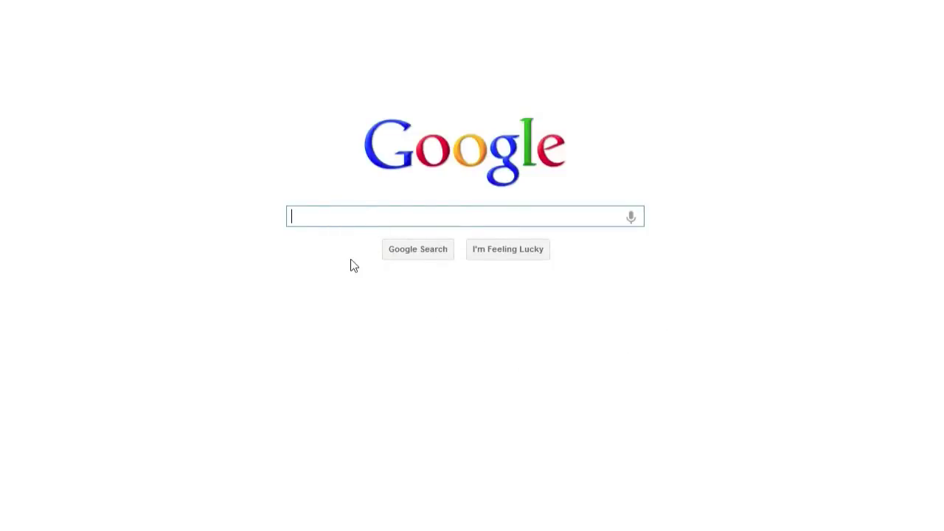
Step: Check suggestions for 'ipod' followed by trial letters a, b, c and d
text(ipod)
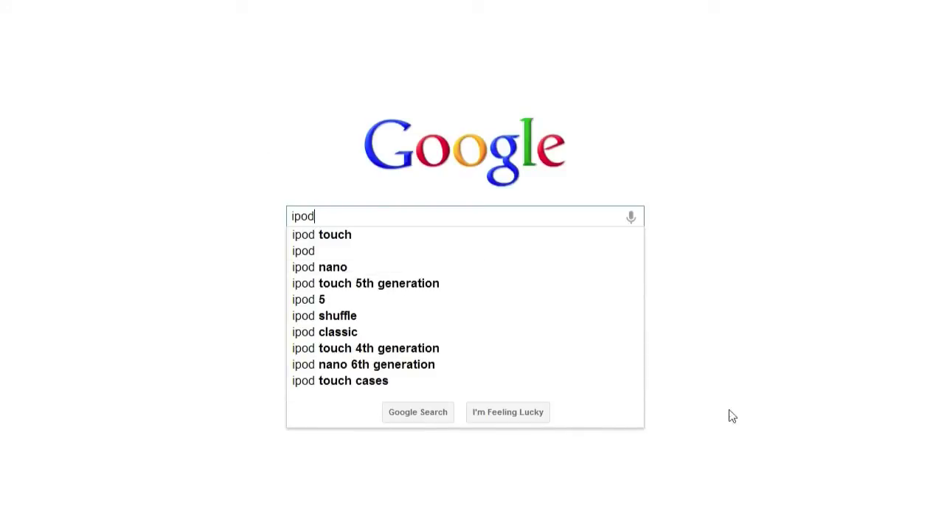
text( a)
key(BackSpace)
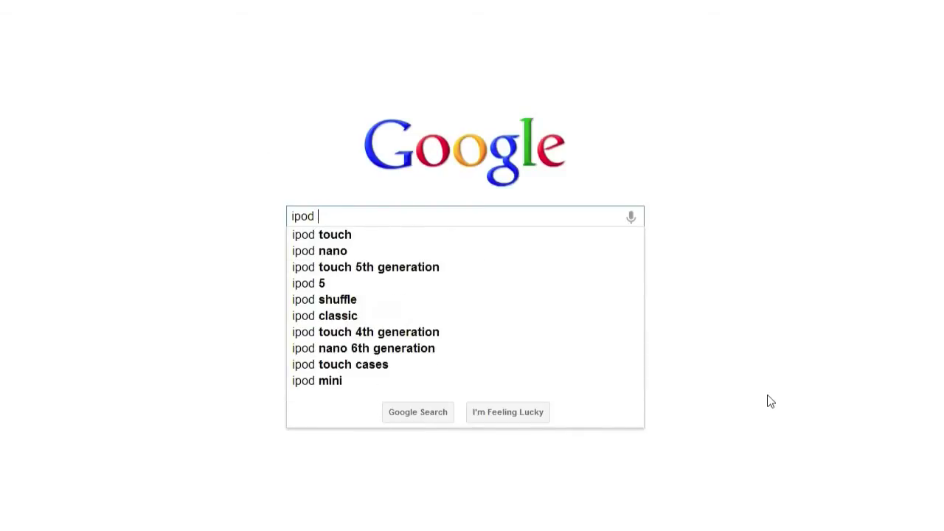
text(b)
key(BackSpace)
text(c)
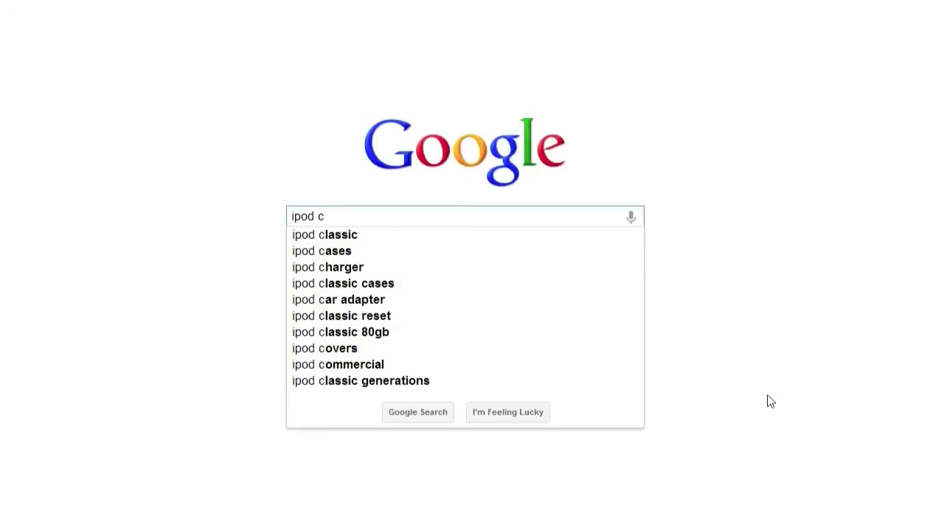
key(BackSpace)
text(d)
key(BackSpace)
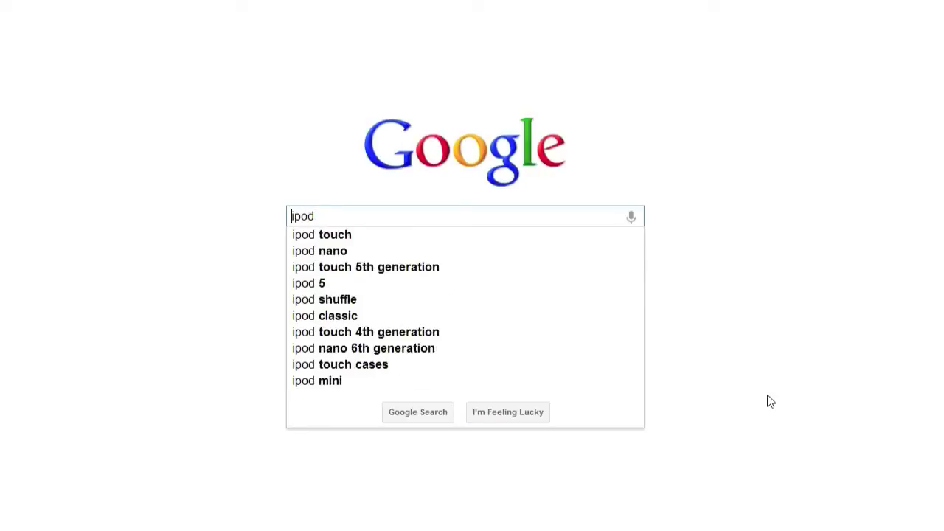
Step: Check suggestions with trial letters a, b and c placed before 'ipod'
text(a)
key(BackSpace)
text(b)
key(BackSpace)
text(c)
key(BackSpace)
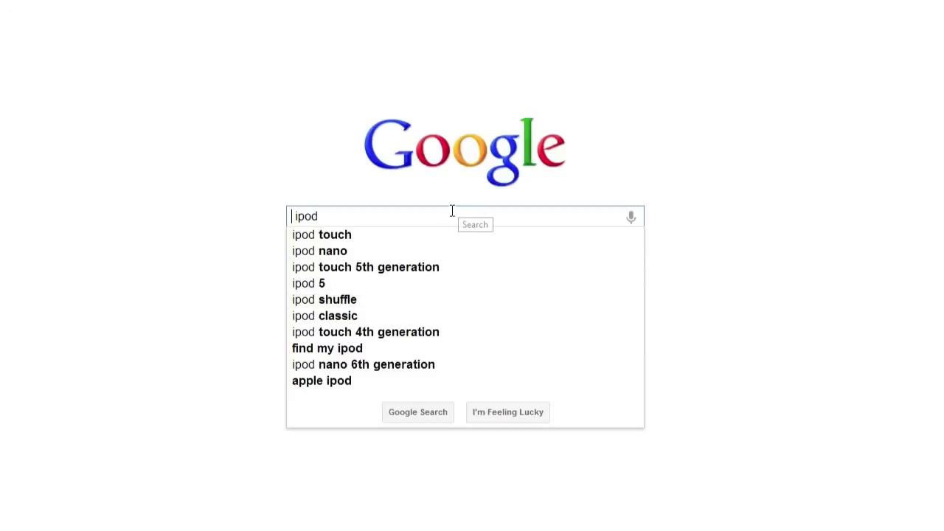
Step: Replace the query with 'How to ipod', removing the X placeholder, and select it
key(ctrl+a)
key(BackSpace)
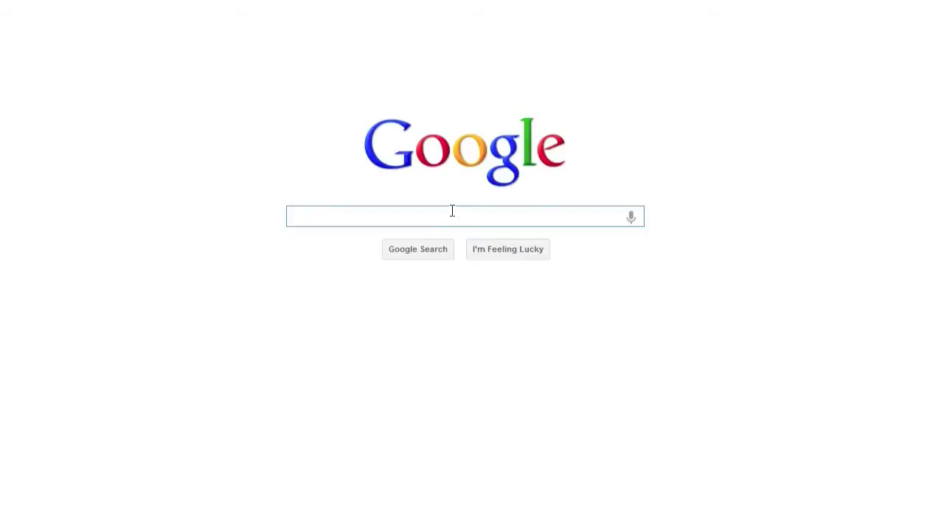
text(How t)
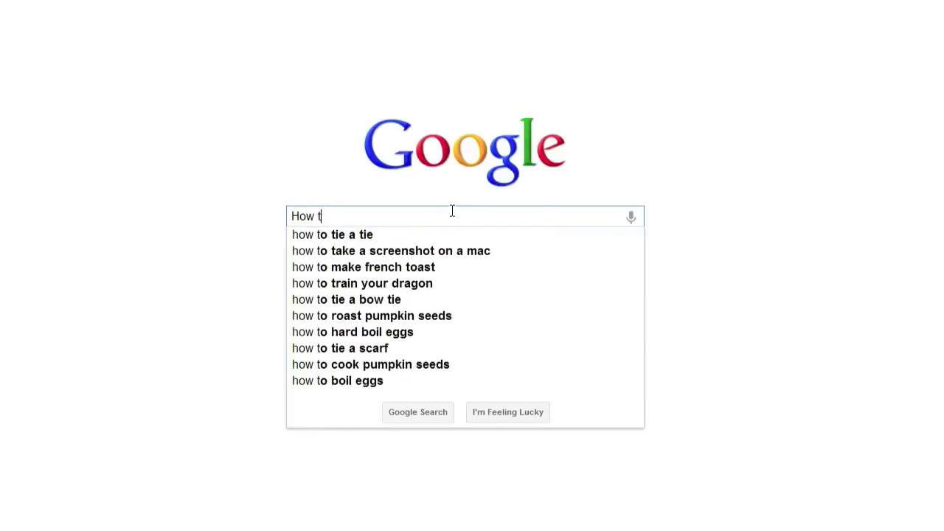
text(o X ipod)
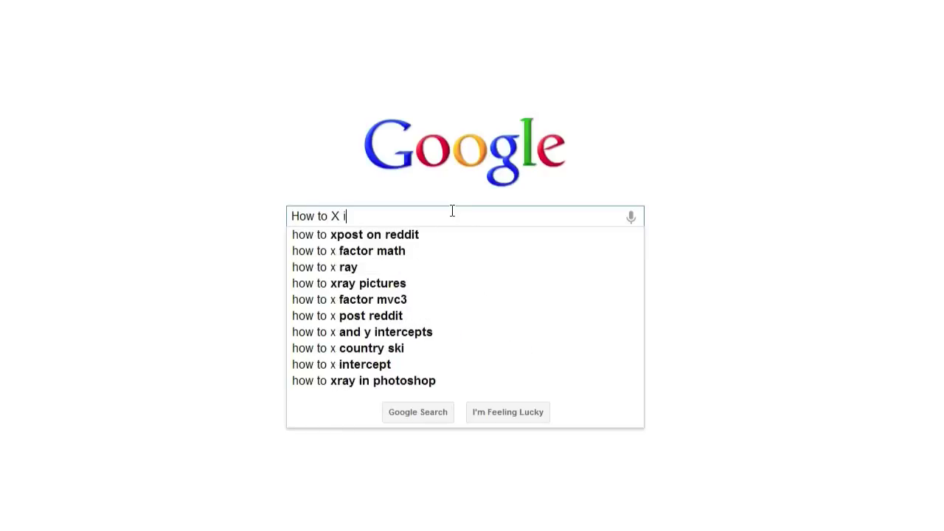
click(339, 216)
key(BackSpace)
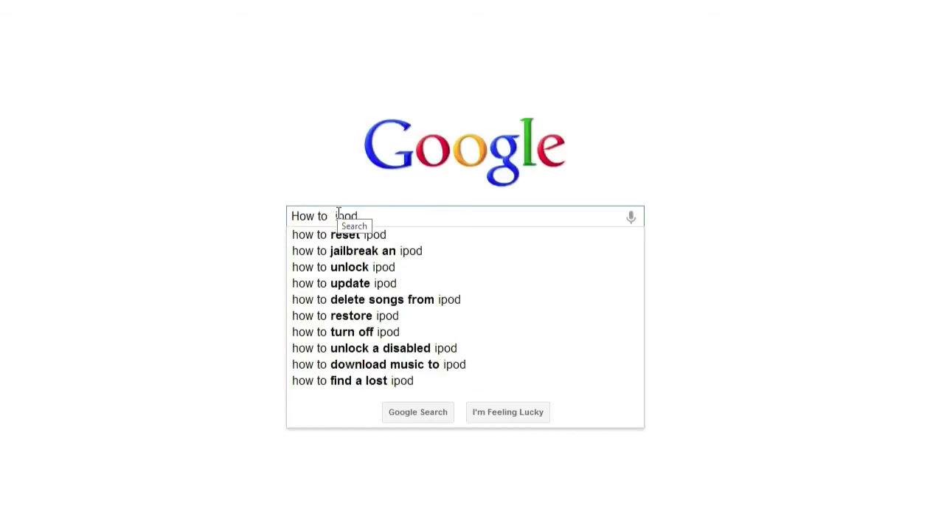
triple_click(338, 215)
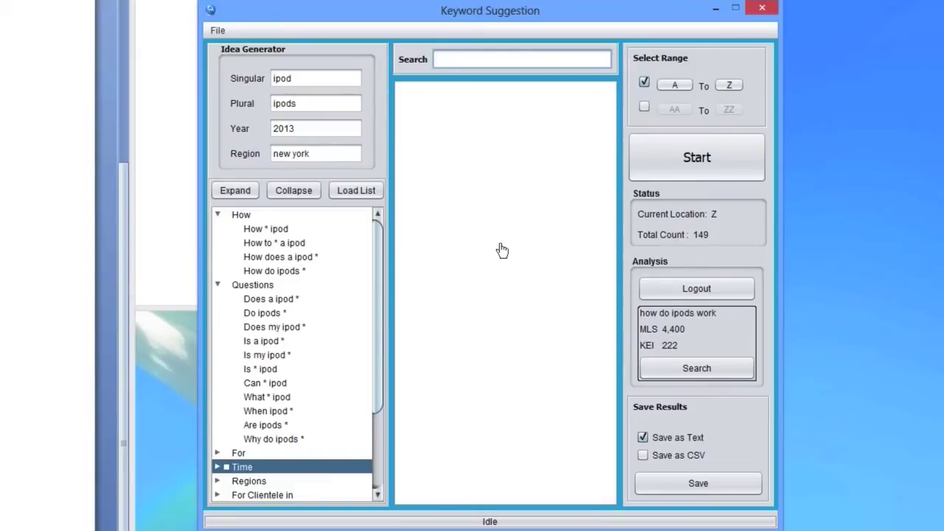
Step: Harvest suggestions for 'how * ipod' and dismiss the completion message once 208 results appear
text(how * ipod)
click(699, 159)
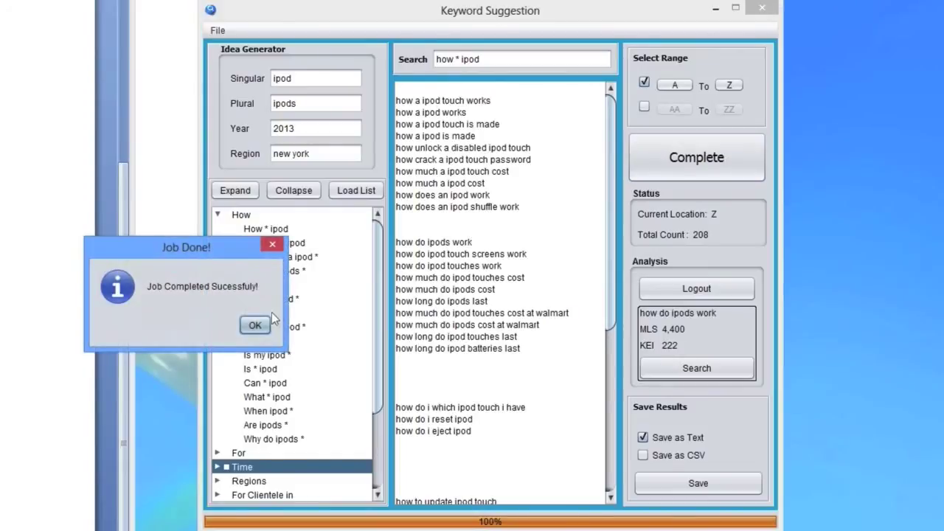
click(255, 325)
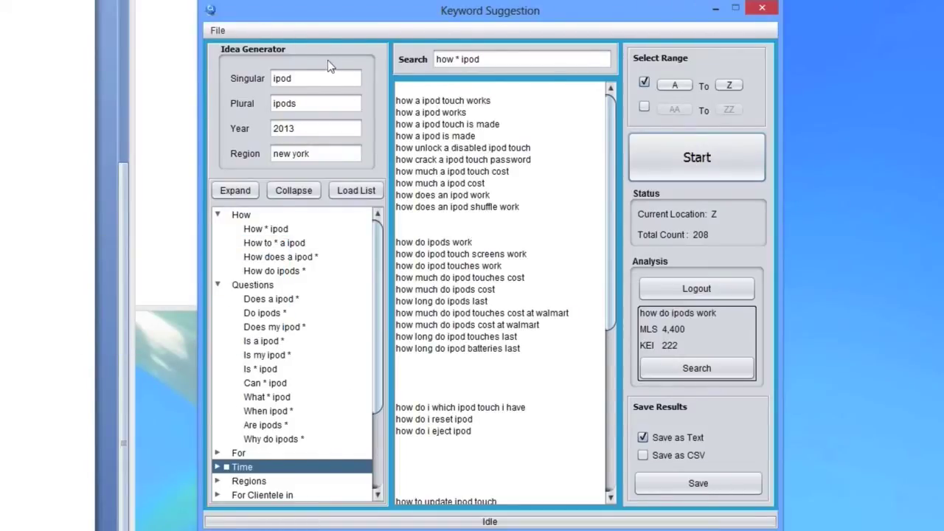
Step: Check the Singular, Plural, Year and Region keyword fields
click(312, 80)
click(310, 104)
click(309, 131)
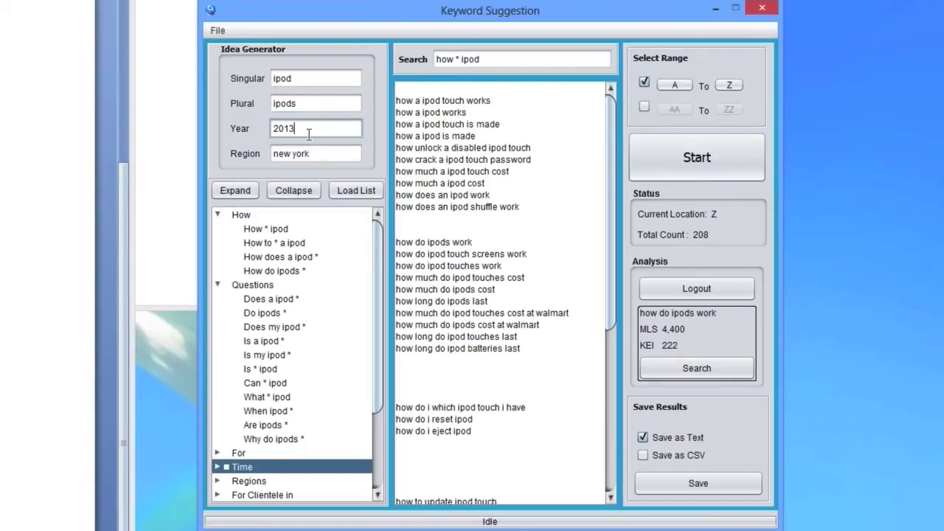
click(311, 152)
scroll(302, 229, down, 3)
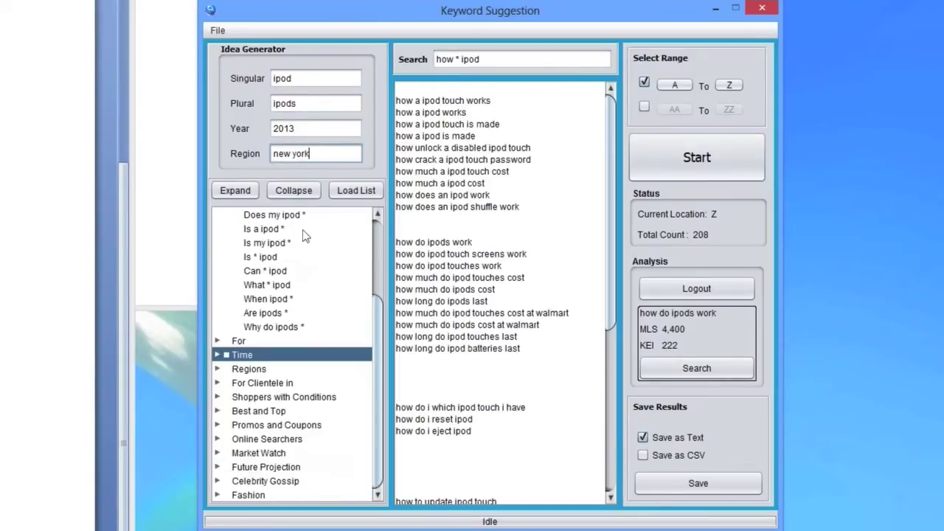
Step: Expand all template categories in the idea tree after toggling the For category
double_click(243, 344)
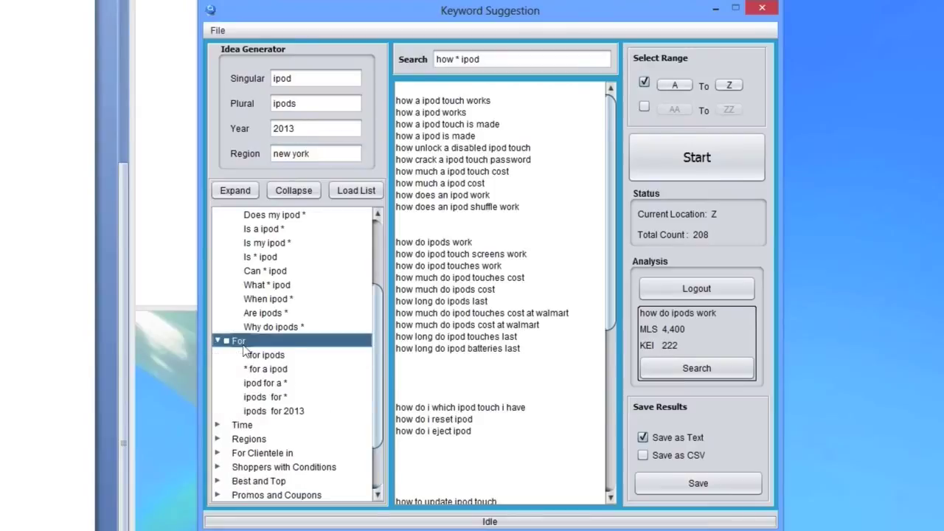
double_click(243, 344)
scroll(243, 344, up, 3)
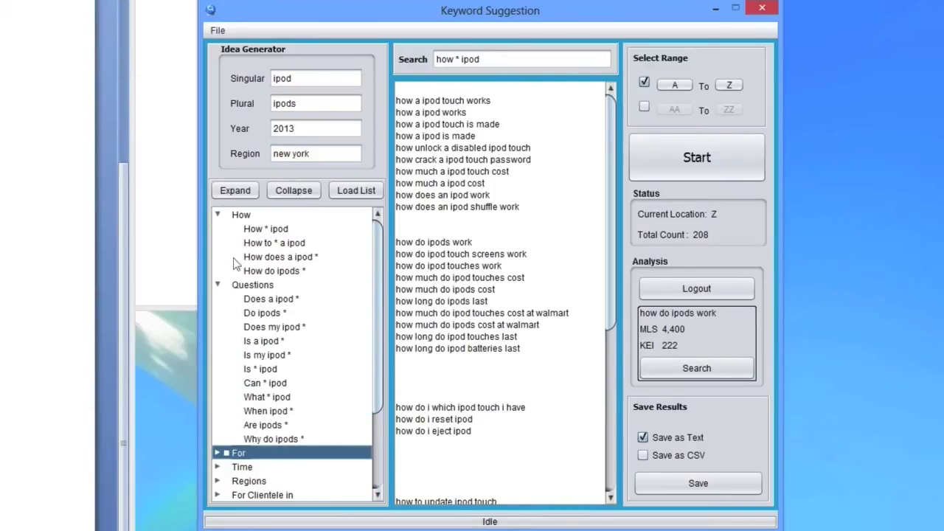
click(236, 190)
scroll(267, 332, down, 6)
scroll(267, 332, up, 15)
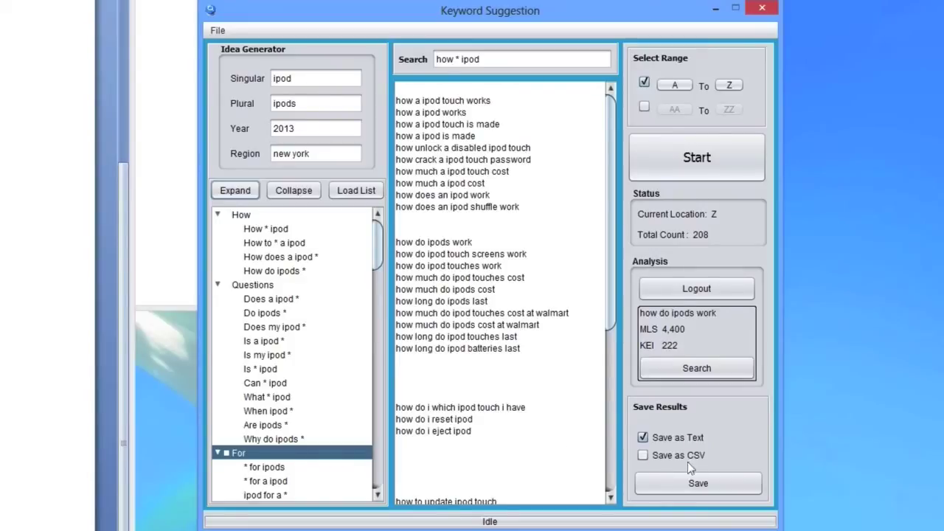
click(706, 478)
Step: Run the Analysis search for 'how do ipods work' to get its MLS and KEI
click(447, 242)
click(680, 370)
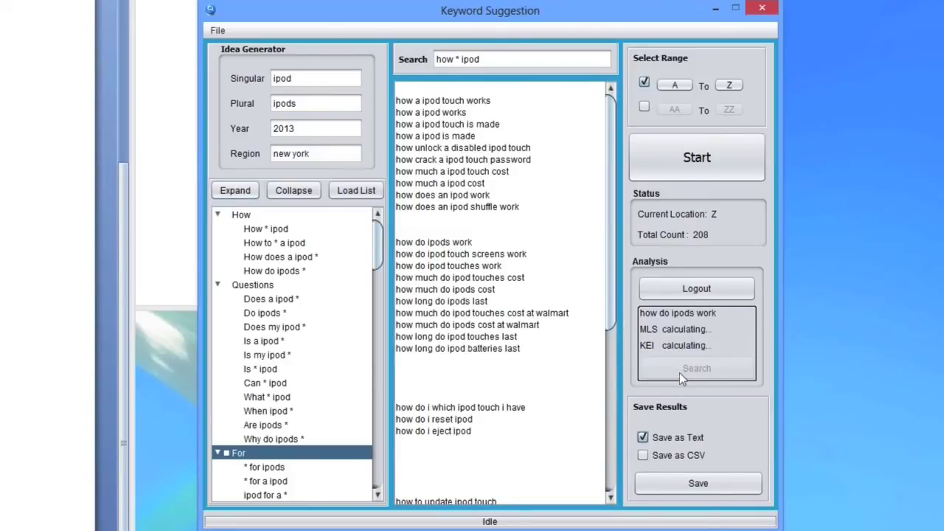